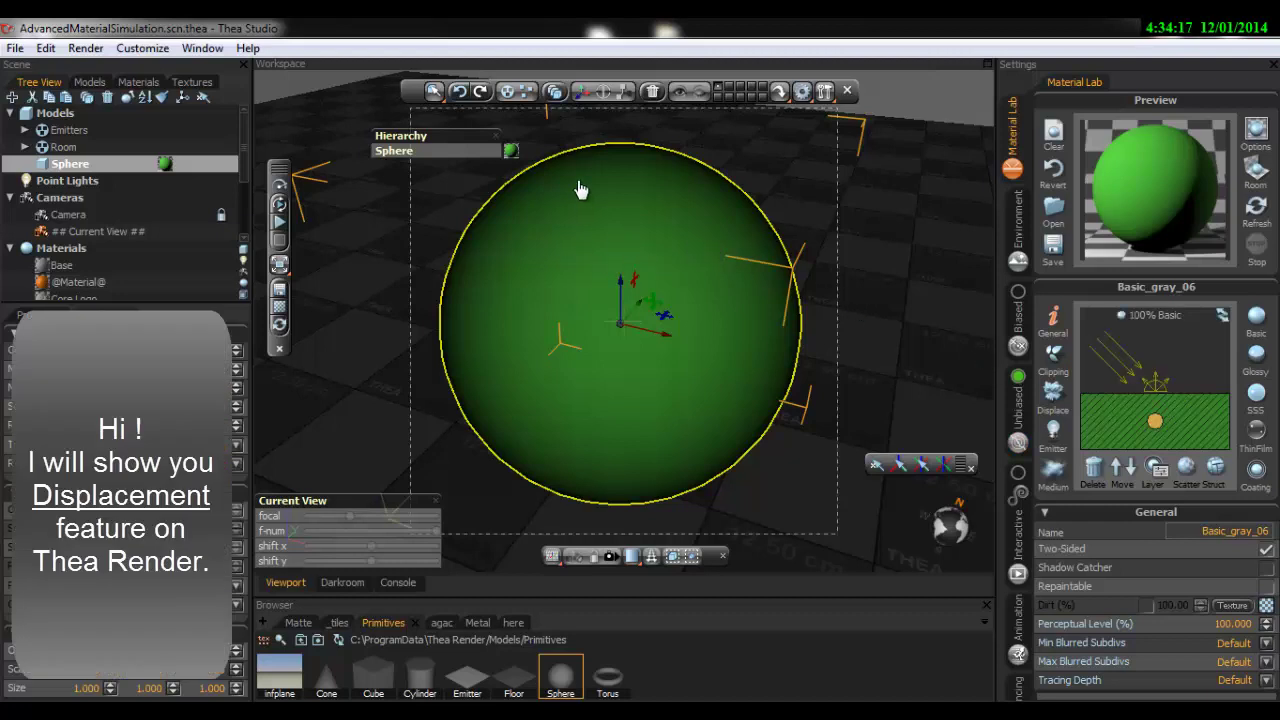
# Close the Hierarchy popup, Current View panel and Move toolbar, then show Basic_gray_06's displacement settings
pyautogui.click(494, 136)
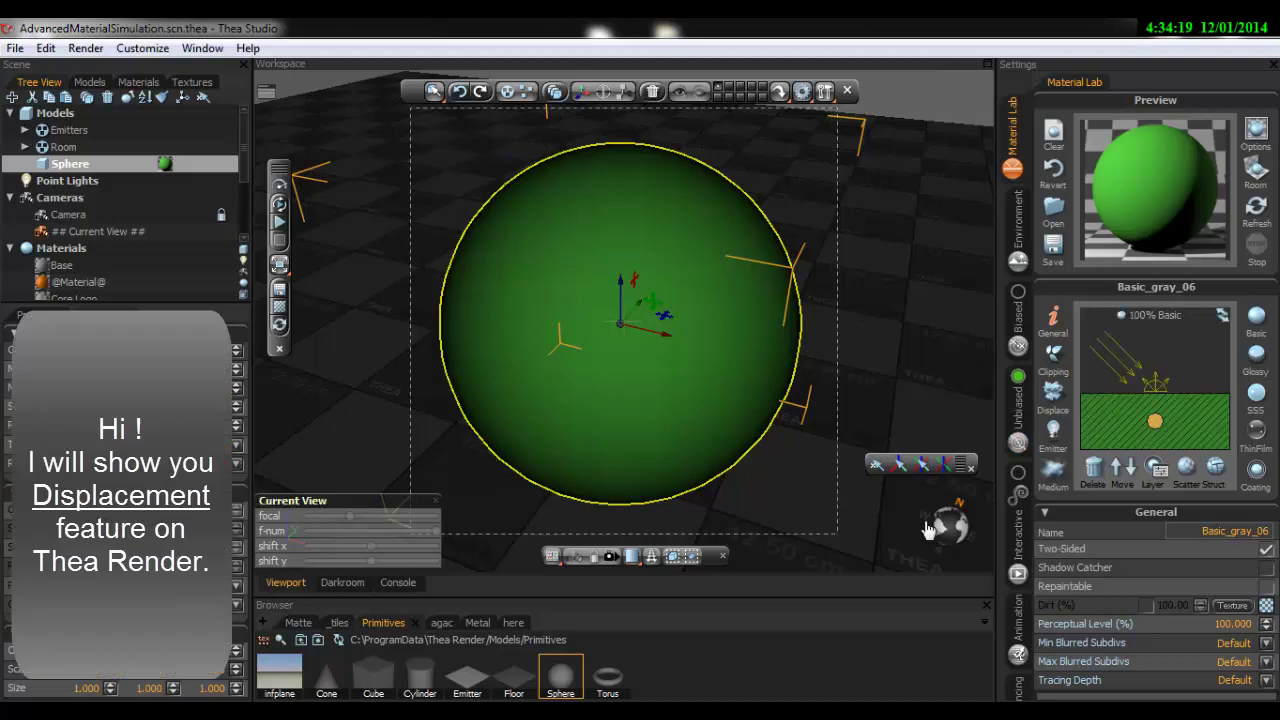
pyautogui.click(436, 505)
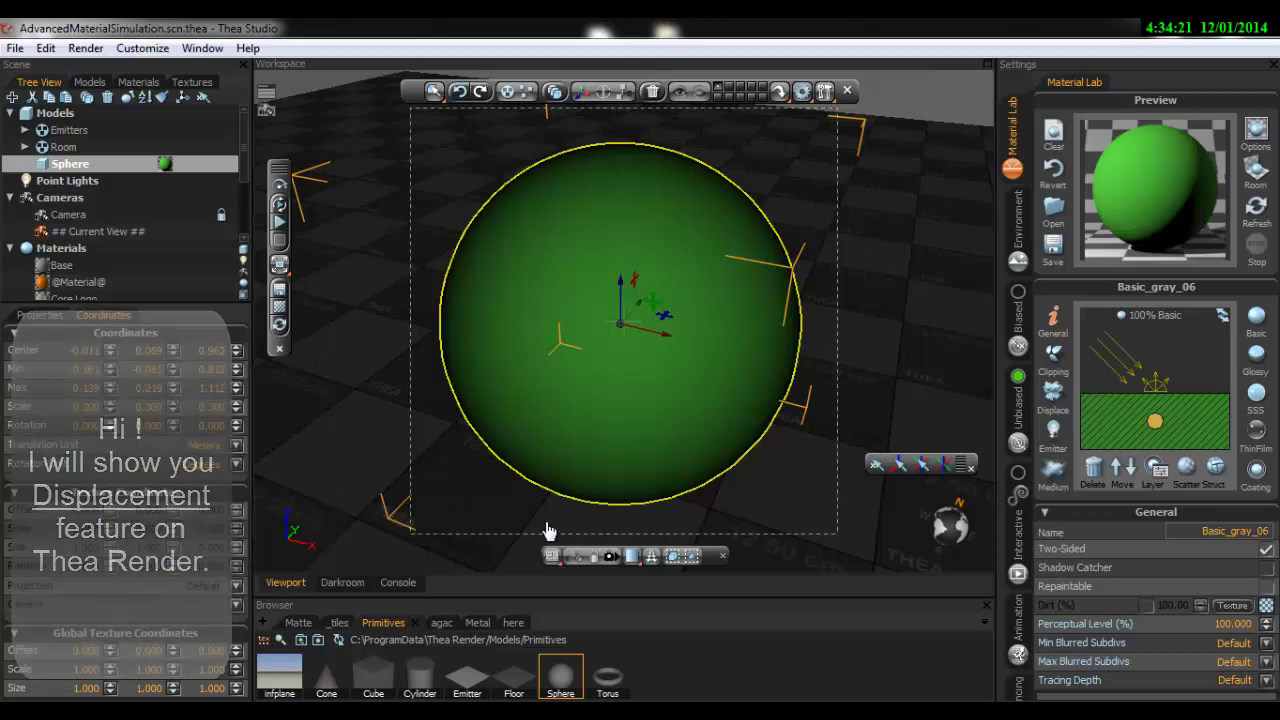
pyautogui.click(969, 469)
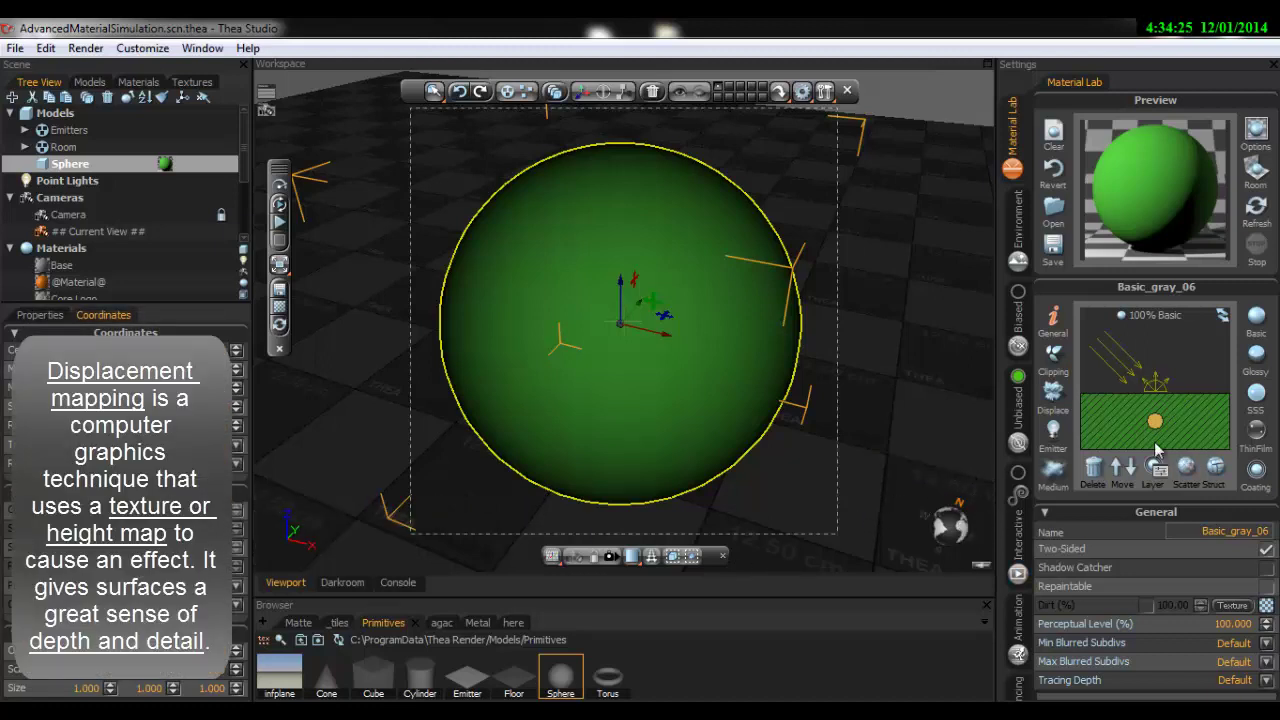
pyautogui.click(1052, 392)
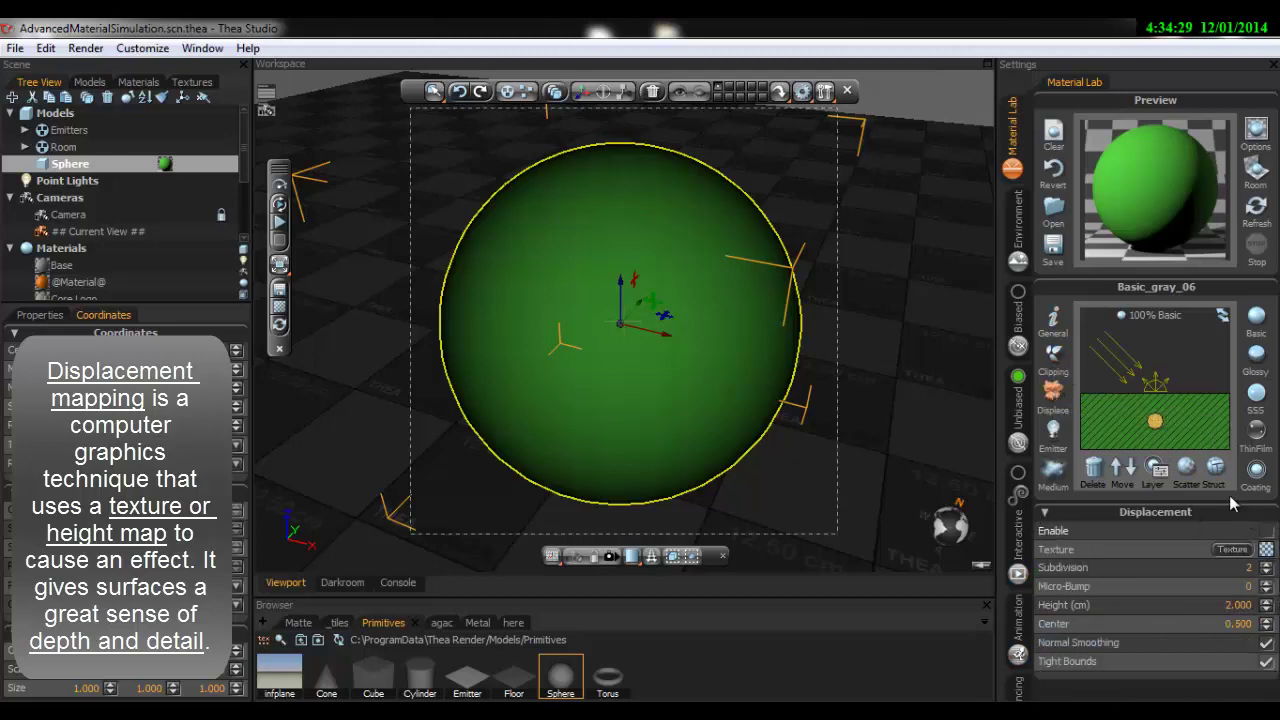
# Start the interactive render, enable displacement on Basic_gray_06, and open Browse Bitmap for its texture
pyautogui.click(280, 222)
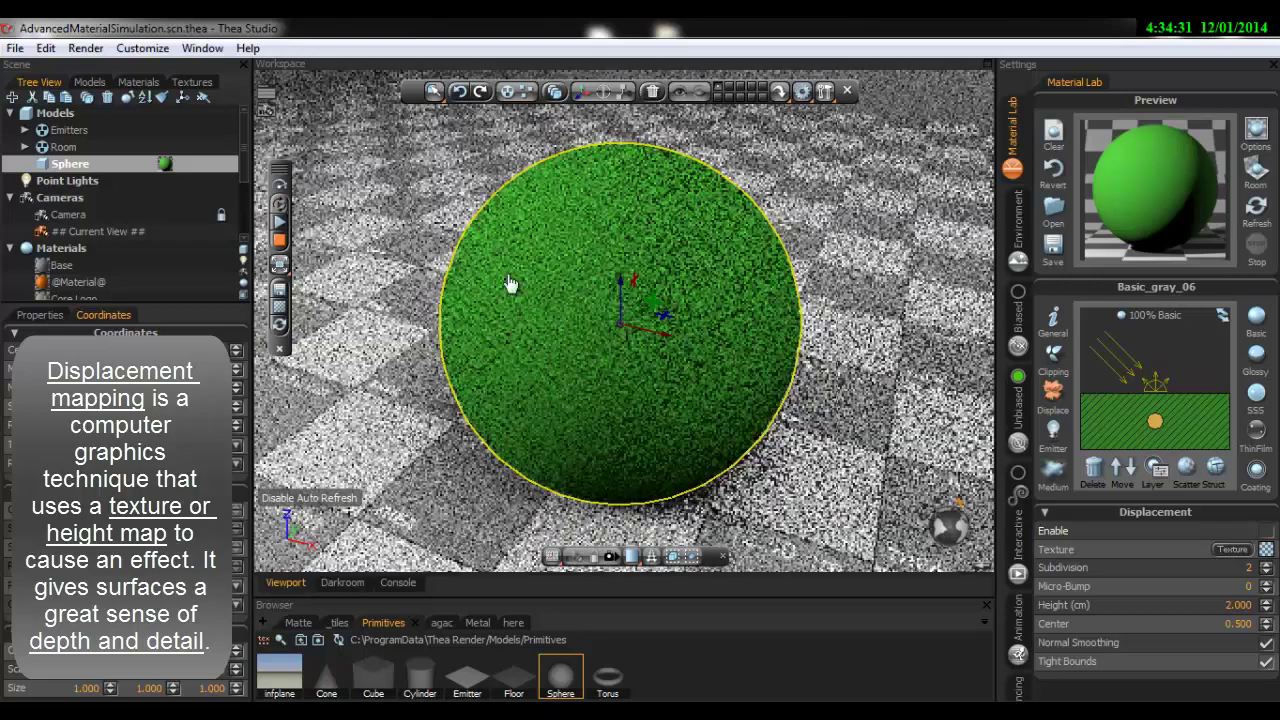
pyautogui.click(1267, 531)
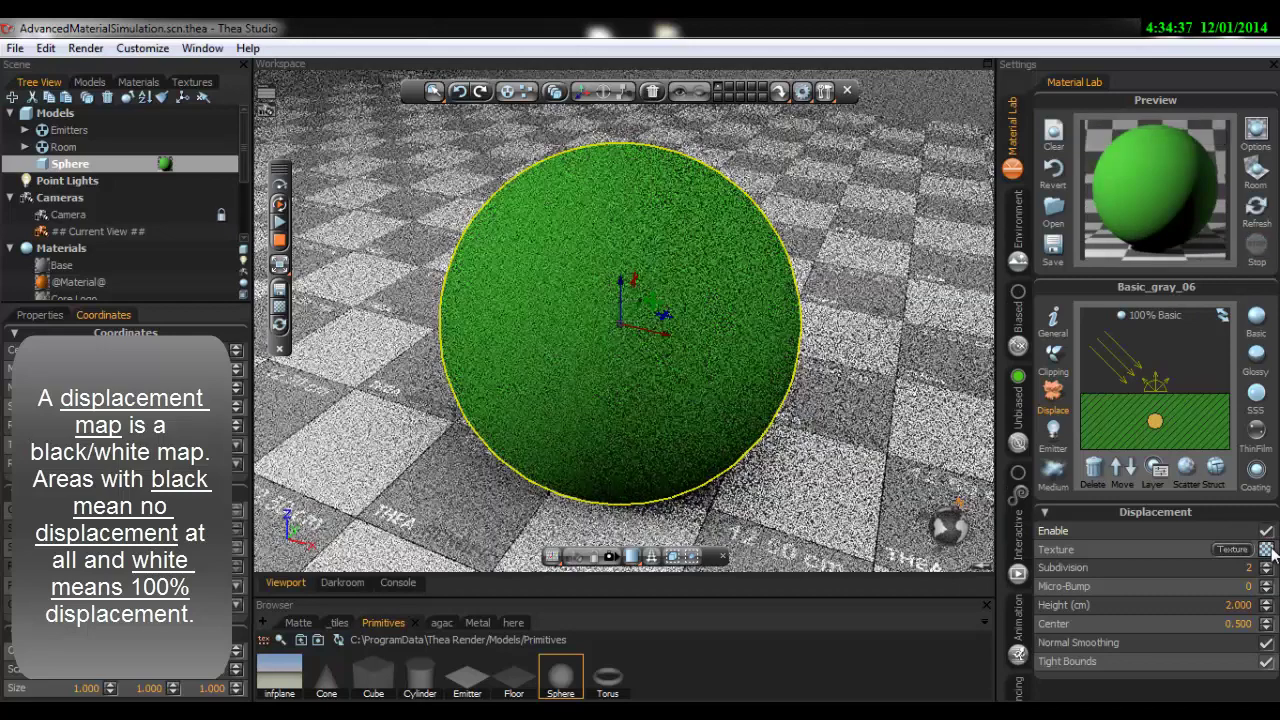
pyautogui.click(1266, 550)
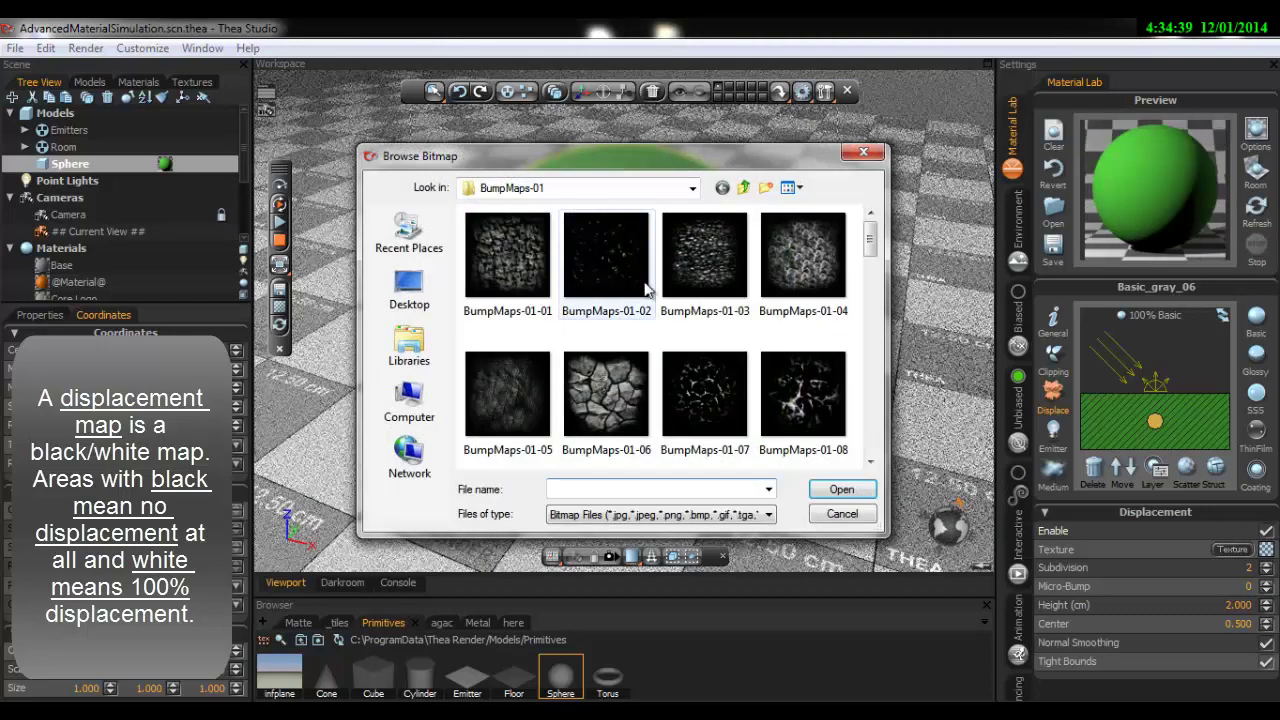
# Load the star bump map BumpMaps-01-29 from the BumpMaps-01 list as the displacement texture
pyautogui.scroll(-1, 873, 270)
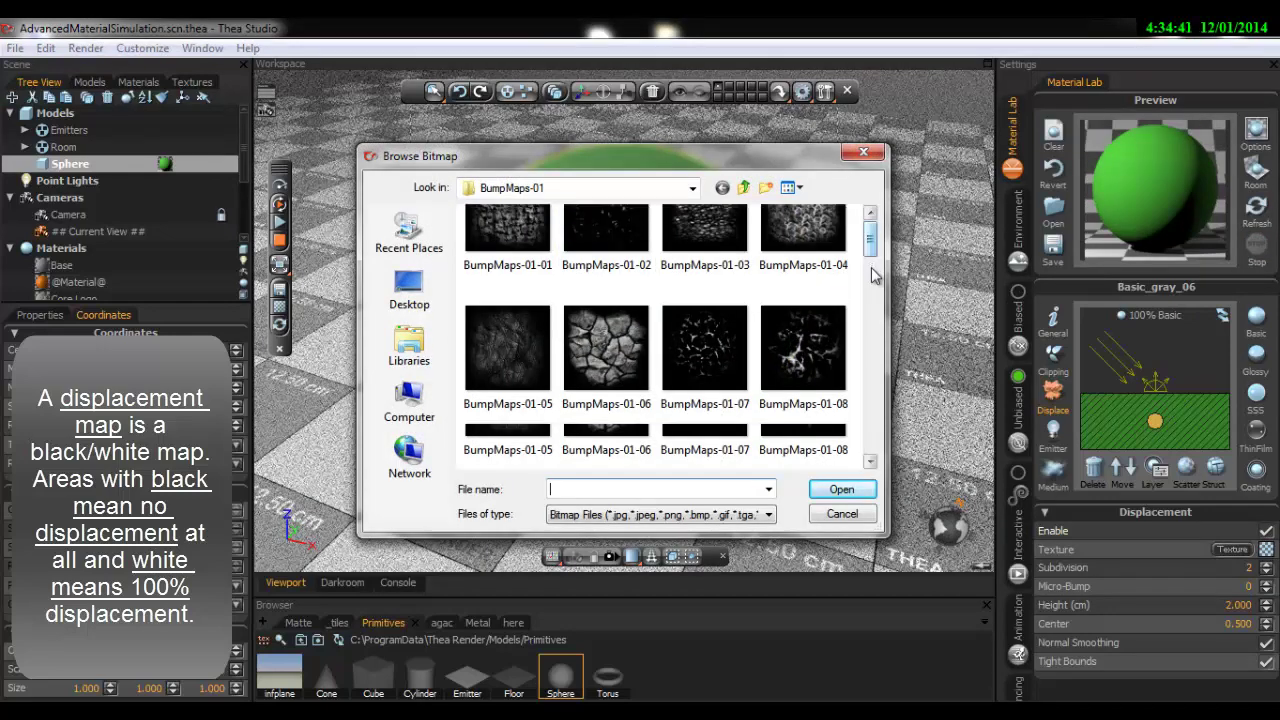
pyautogui.scroll(-2, 873, 270)
pyautogui.scroll(-2, 873, 270)
pyautogui.scroll(-2, 873, 270)
pyautogui.scroll(-1, 873, 270)
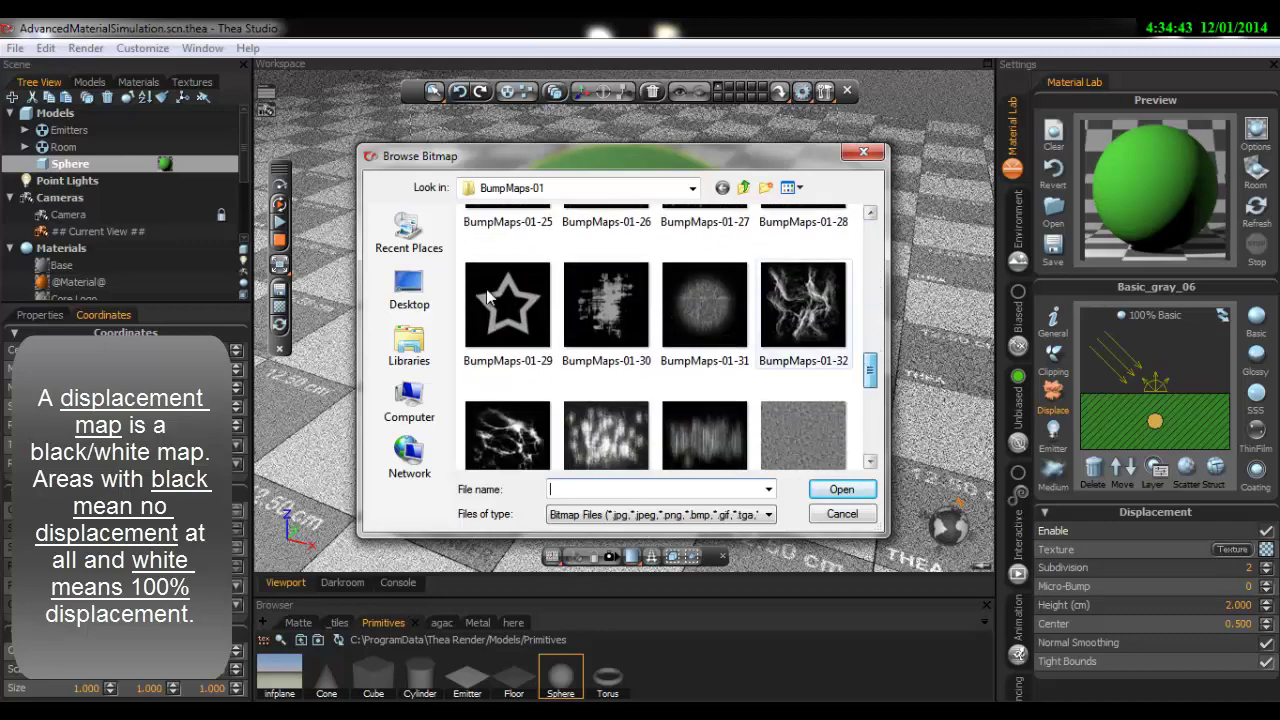
pyautogui.click(490, 298)
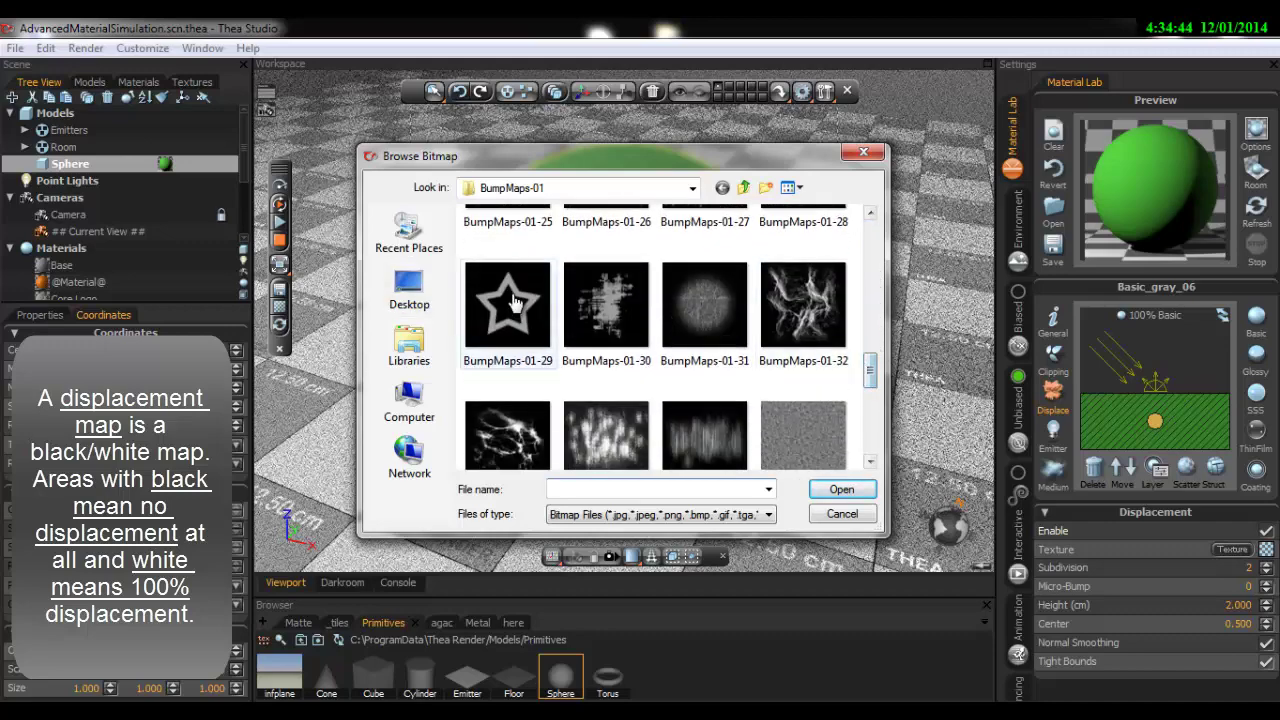
pyautogui.doubleClick(590, 303)
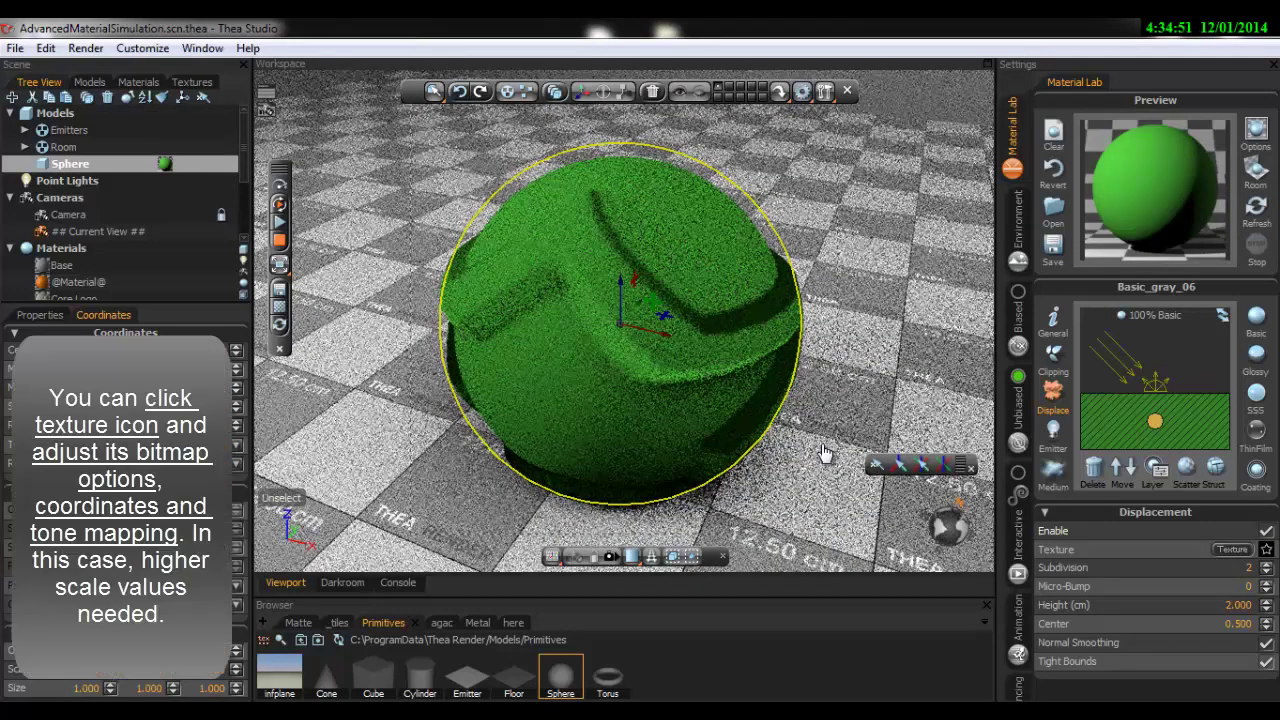
# Set the star texture's coordinate scale to 5, then disable displacement so the sphere renders smooth
pyautogui.click(825, 453)
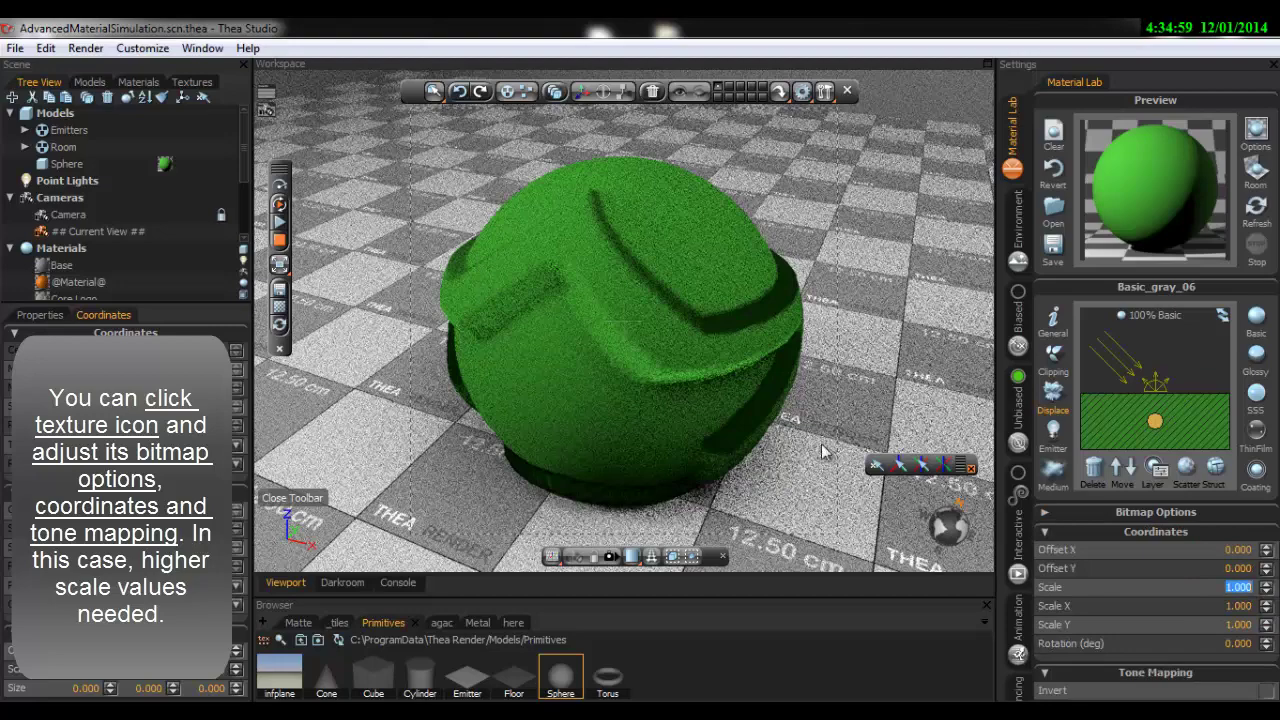
pyautogui.write('5')
pyautogui.press('Return')
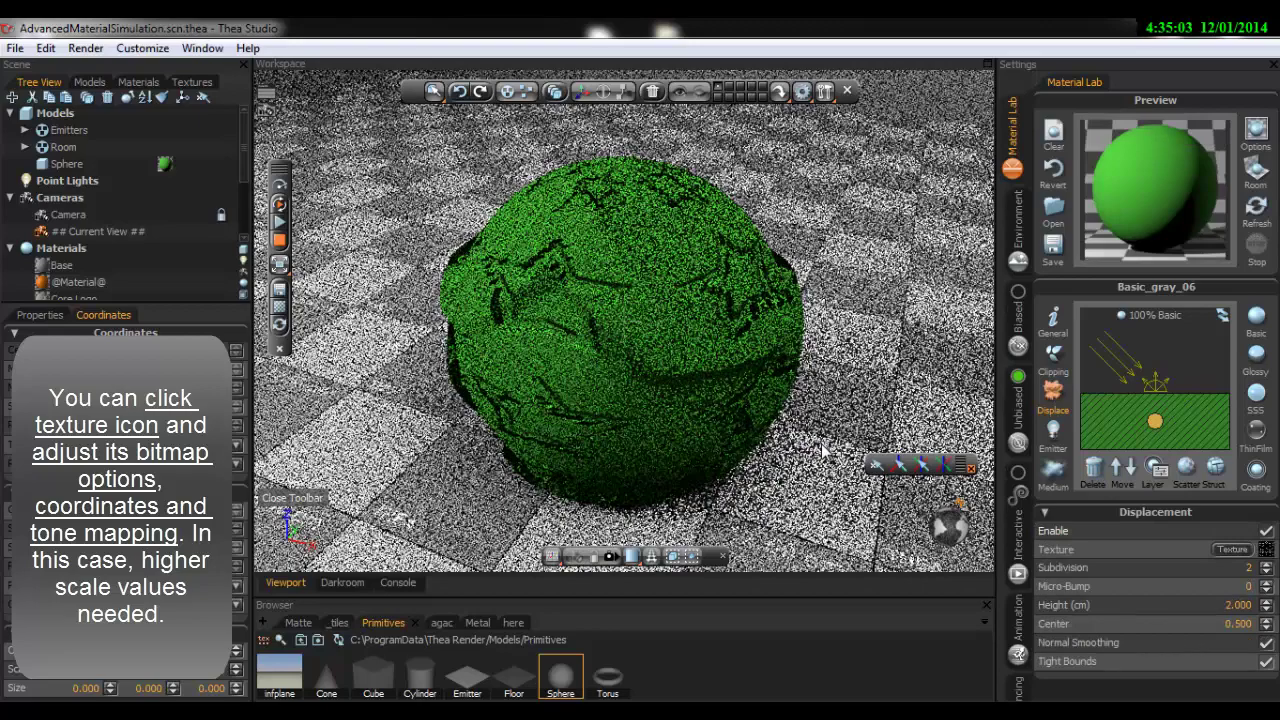
pyautogui.click(1266, 530)
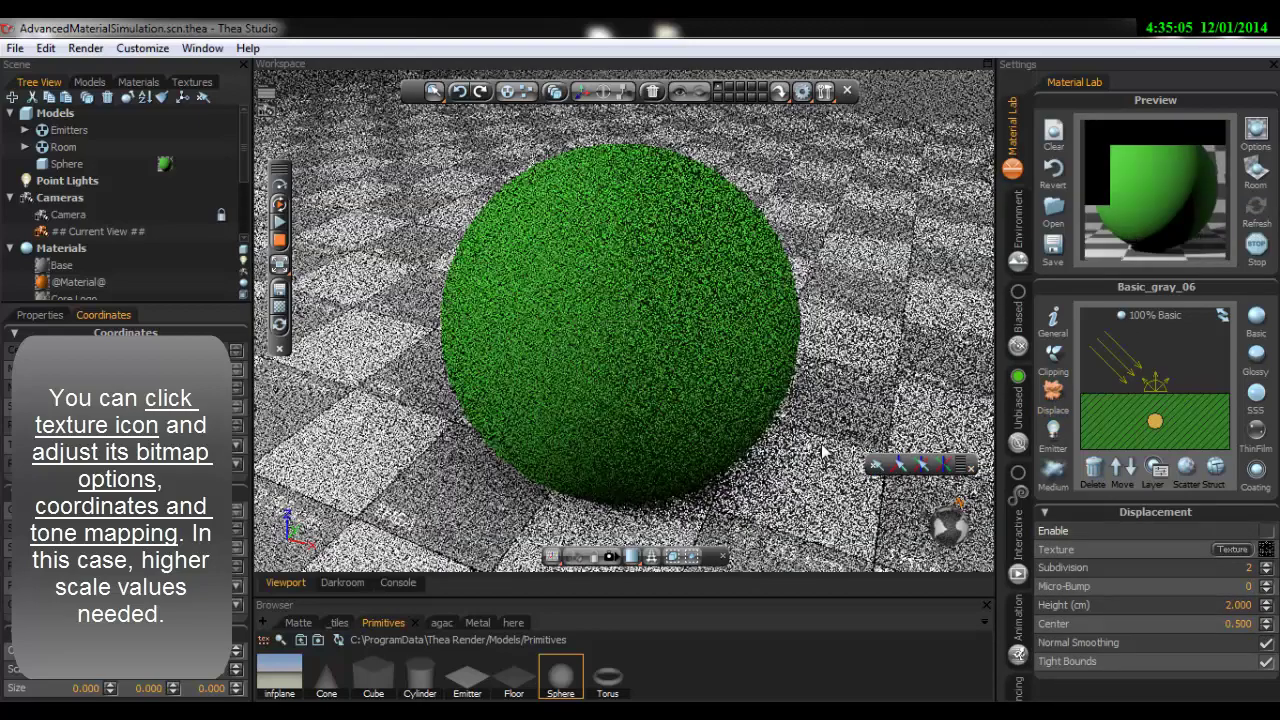
# Re-enable displacement, set Subdivision to 6, and enter 6 for Micro-Bump
pyautogui.hotkey('ctrl', 'z')
pyautogui.write('6')
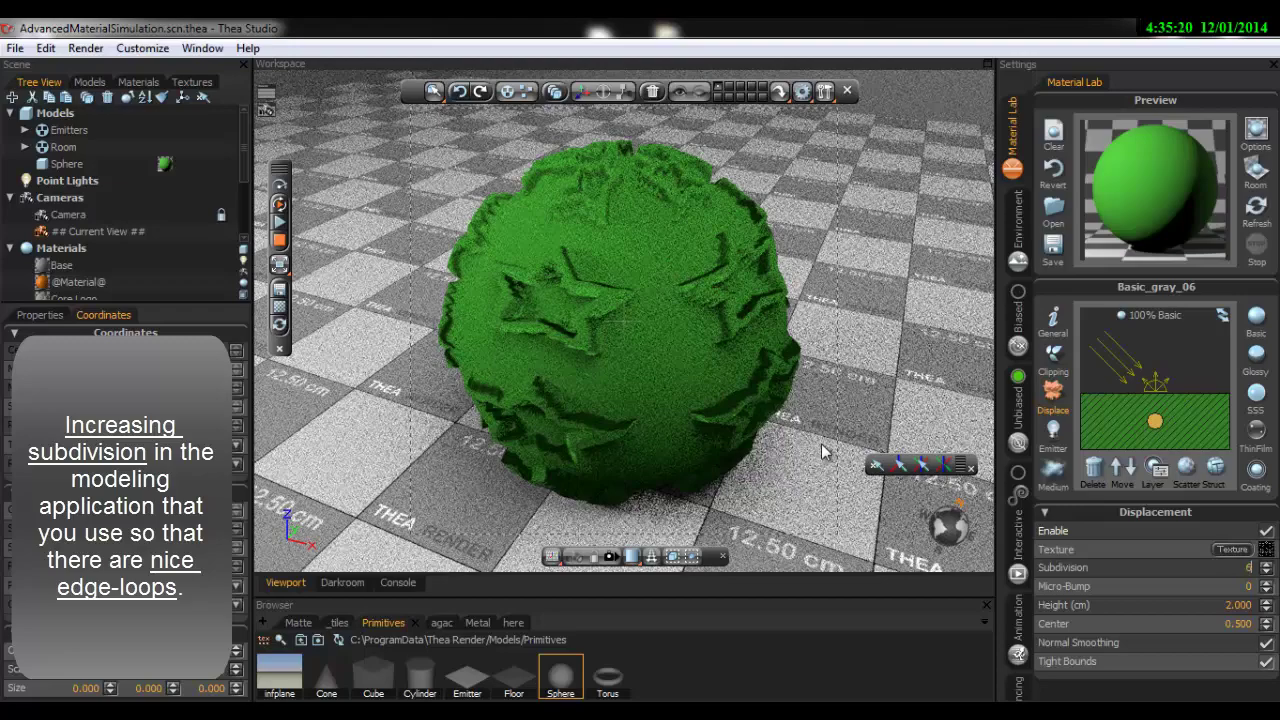
pyautogui.press('Return')
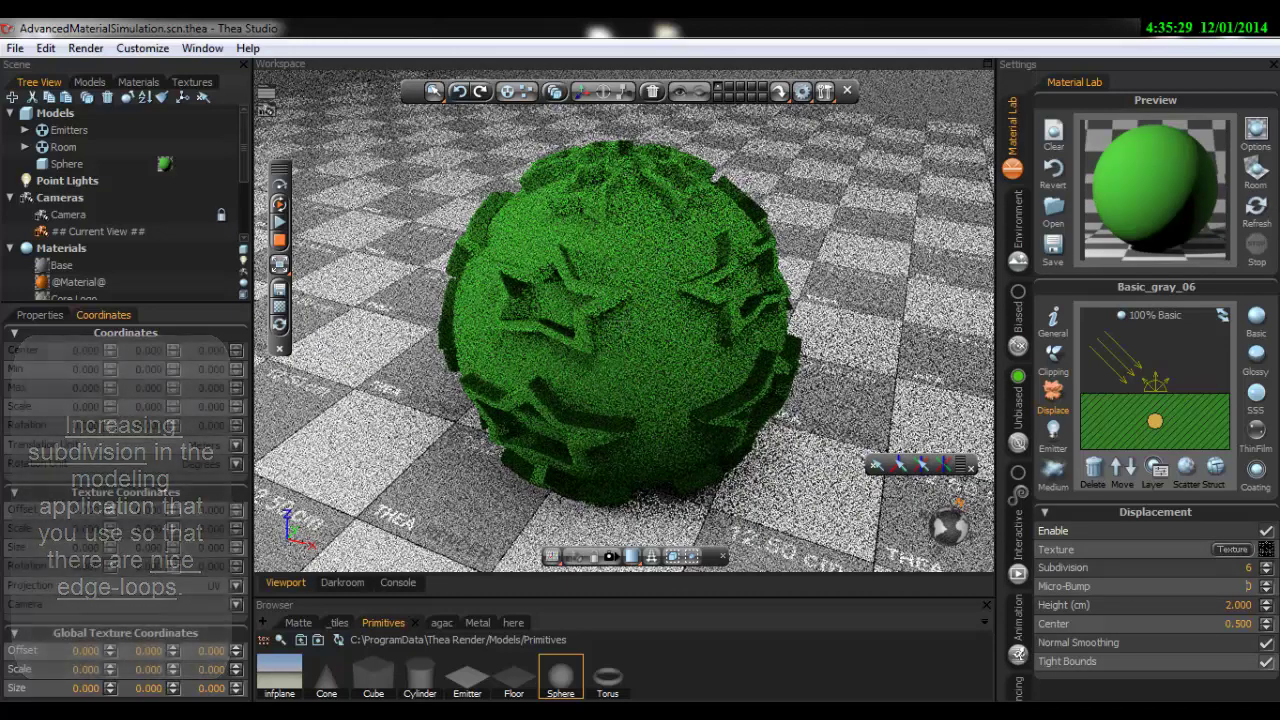
pyautogui.write('6')
pyautogui.press('Return')
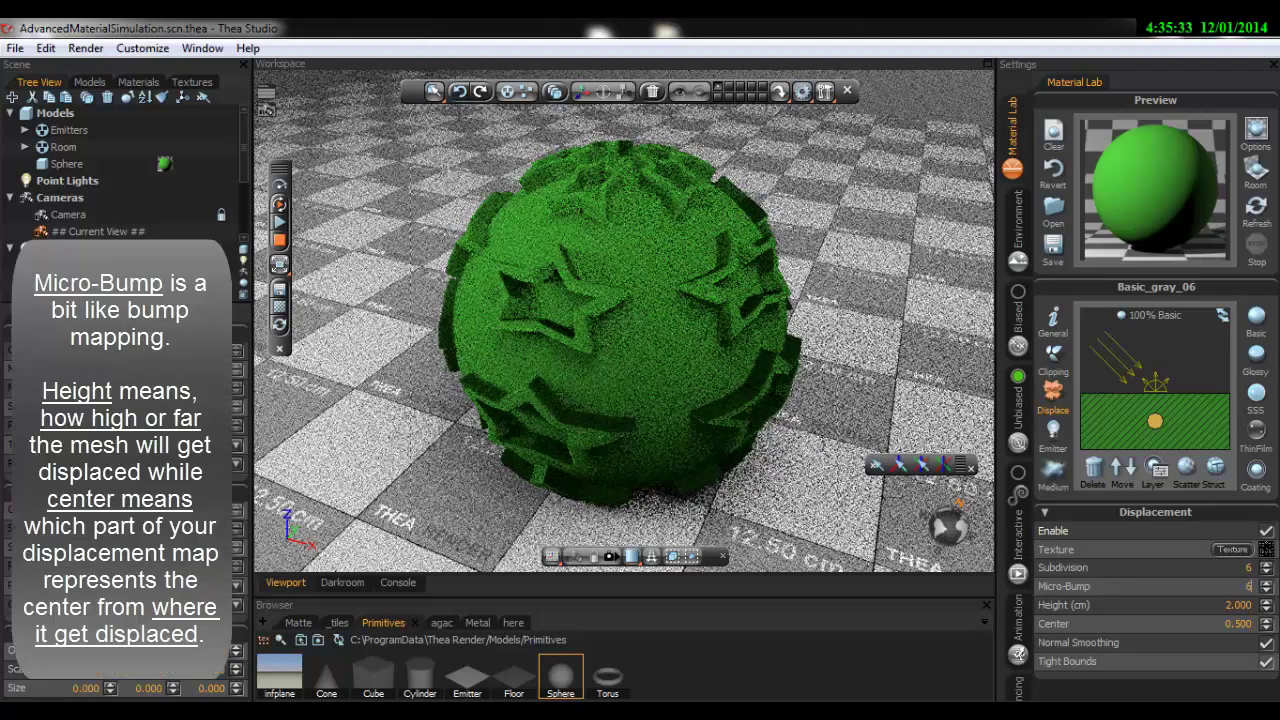
# Try displacement heights of 6 and 25 cm while keeping Micro-Bump at 6
pyautogui.press('Return')
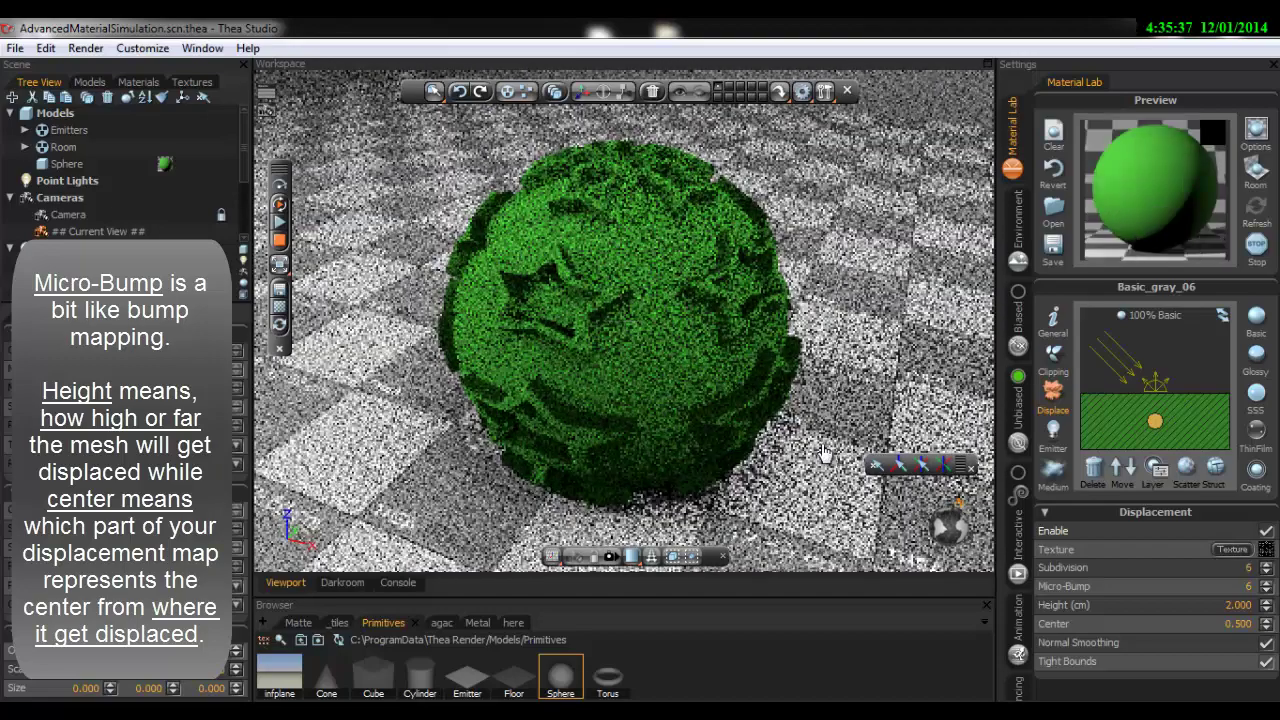
pyautogui.write('5')
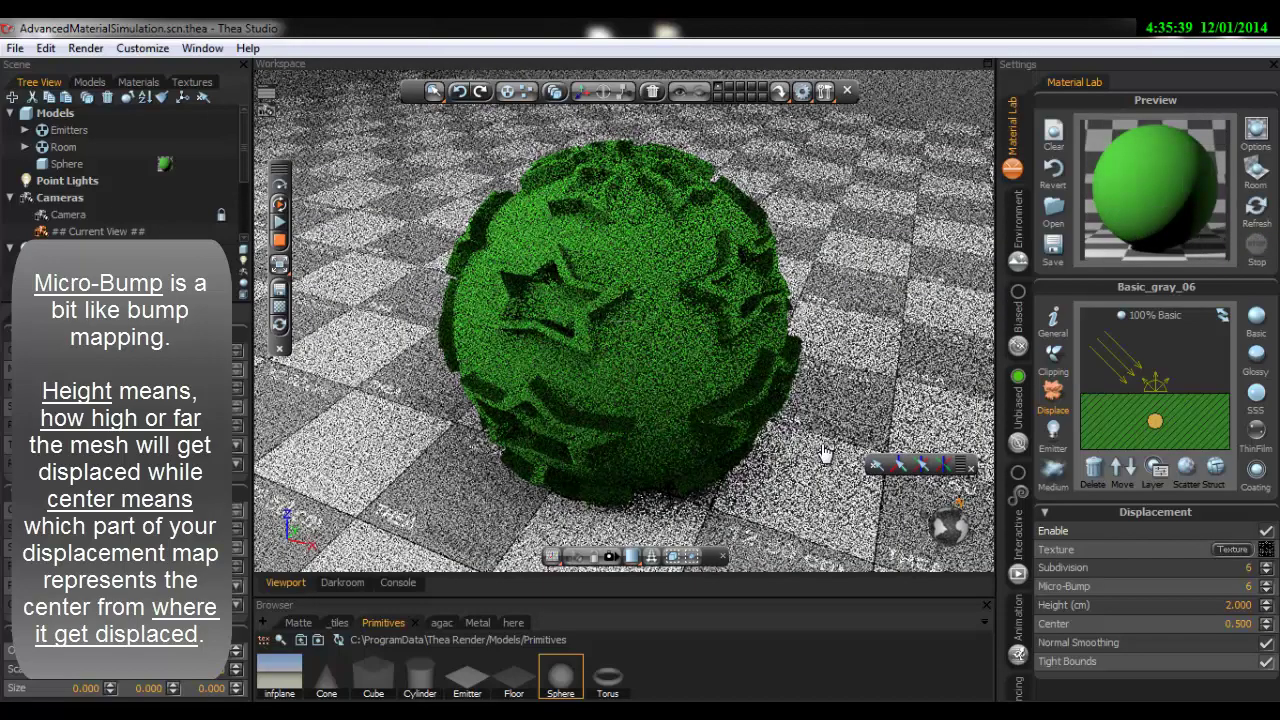
pyautogui.write('5')
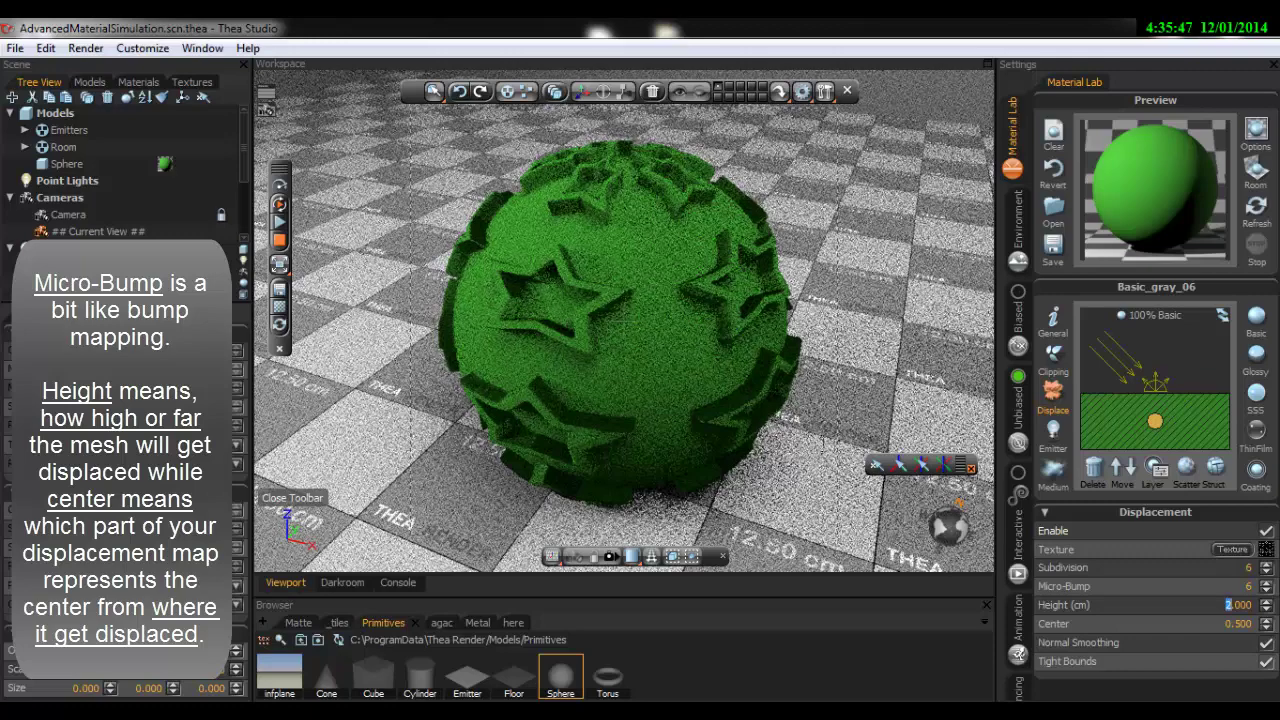
pyautogui.write('6.000')
pyautogui.press('Return')
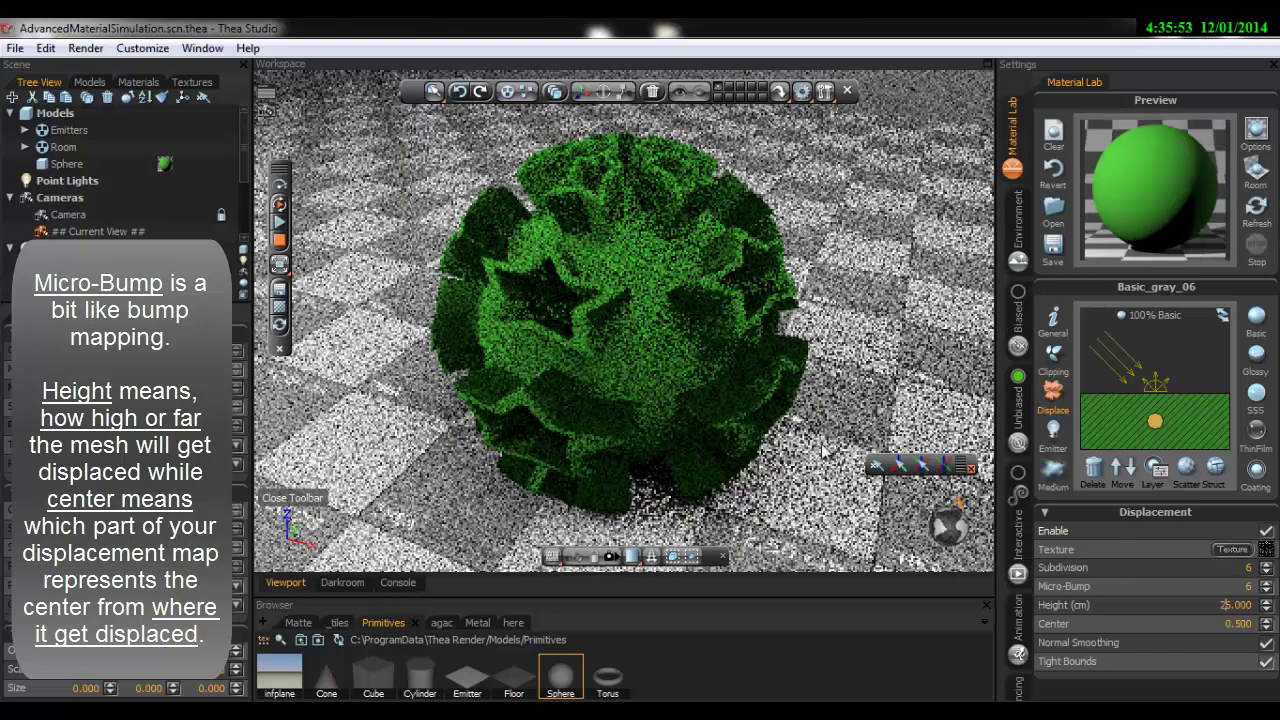
pyautogui.write('26.000')
pyautogui.press('Return')
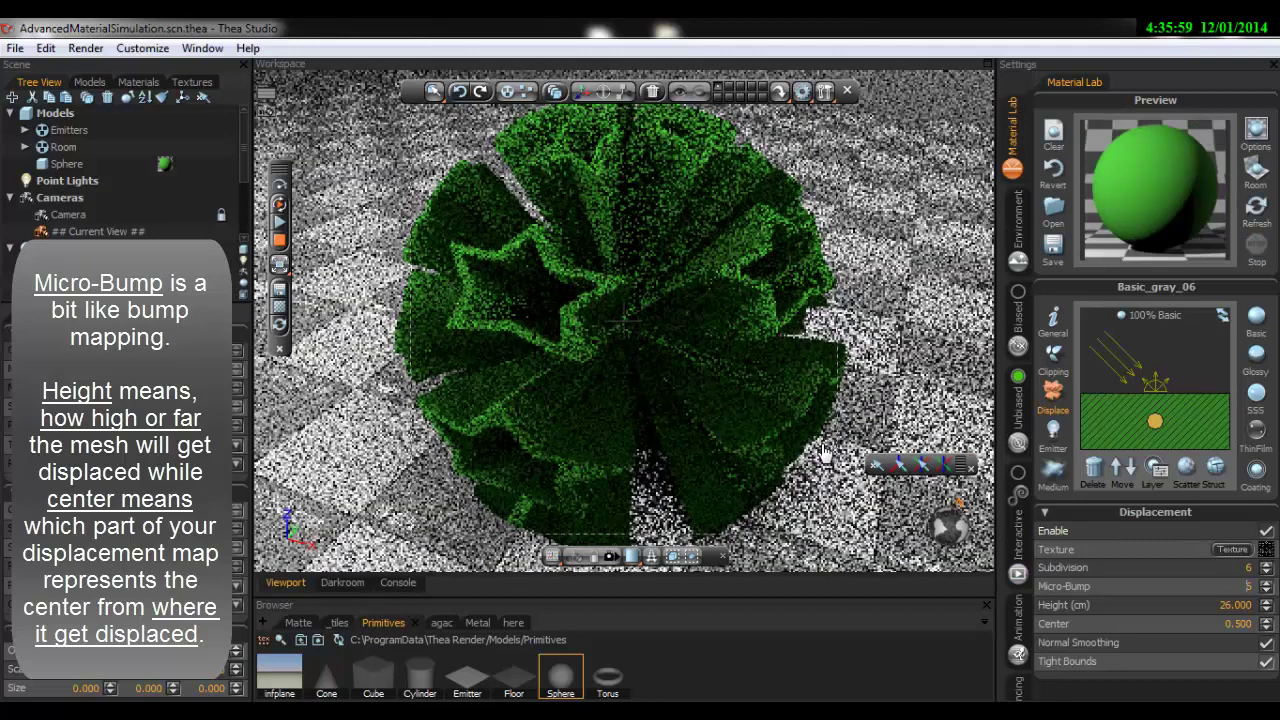
pyautogui.write('6')
pyautogui.press('Return')
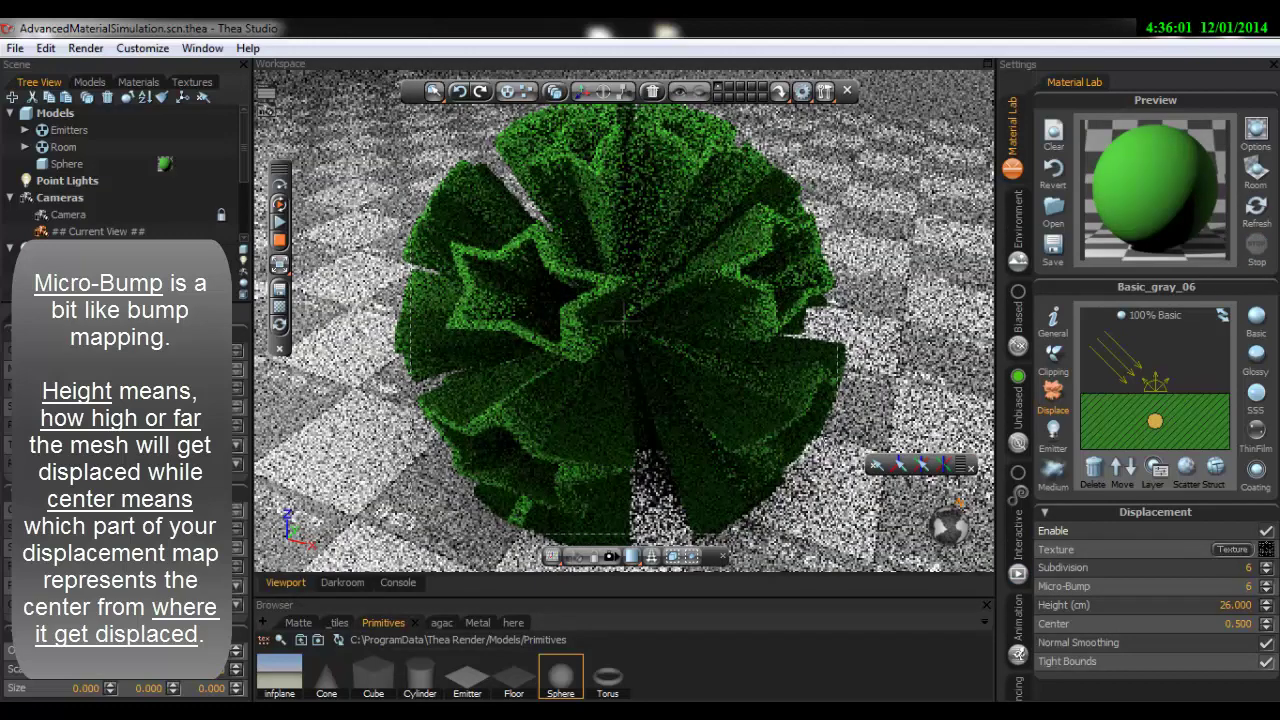
pyautogui.write('5')
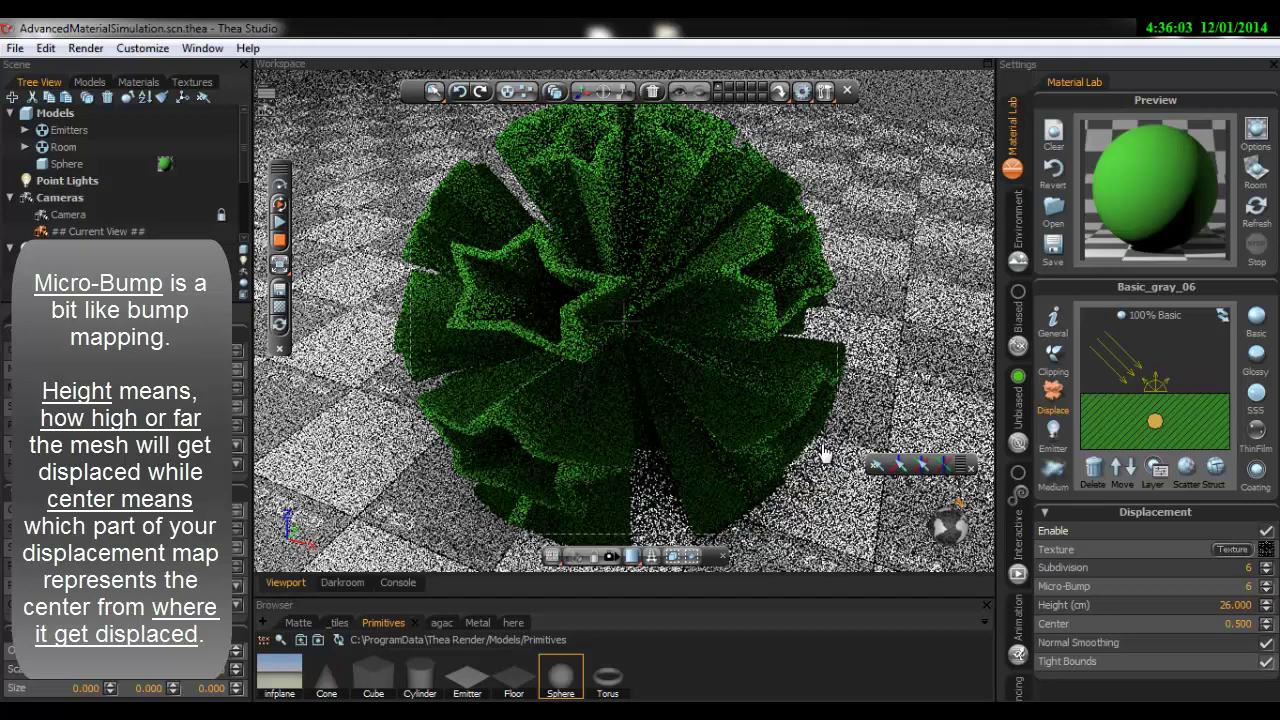
pyautogui.press('Escape')
pyautogui.click(1232, 605)
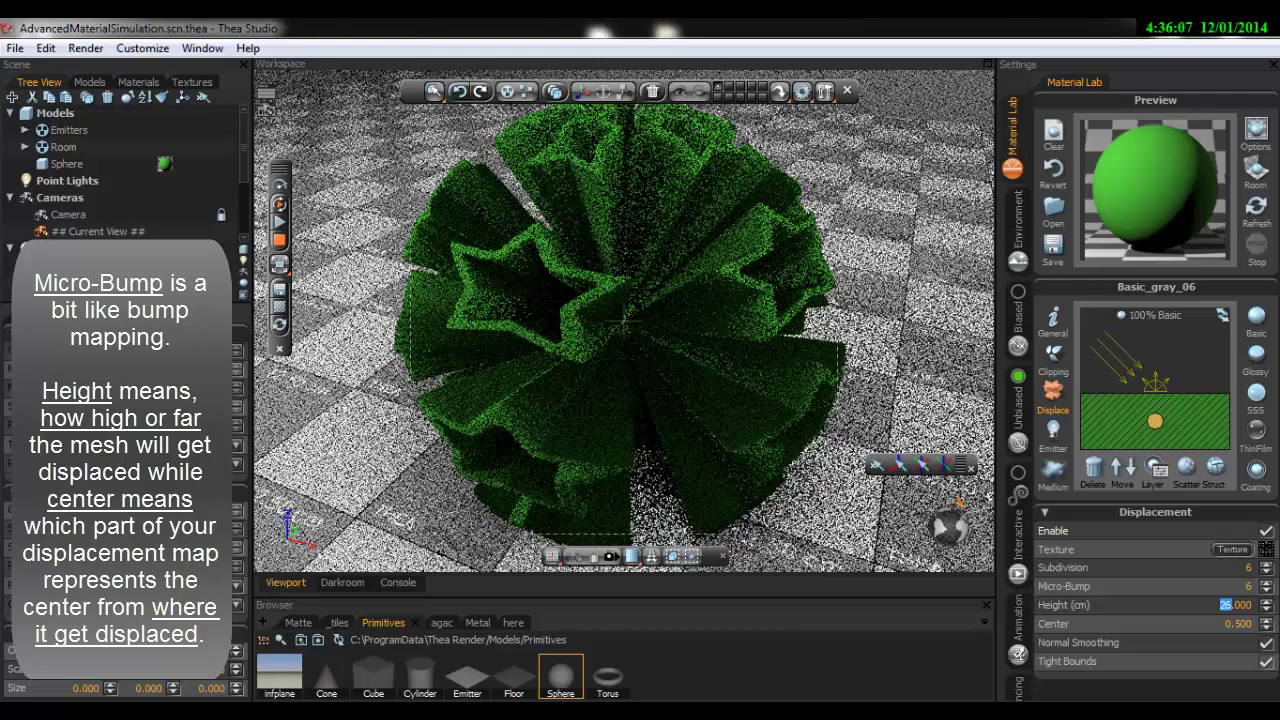
pyautogui.write('6.000')
# Apply Height 6 cm, try Center 0.1 and 0.9, settle on 0.5, and disable Normal Smoothing
pyautogui.press('Tab')
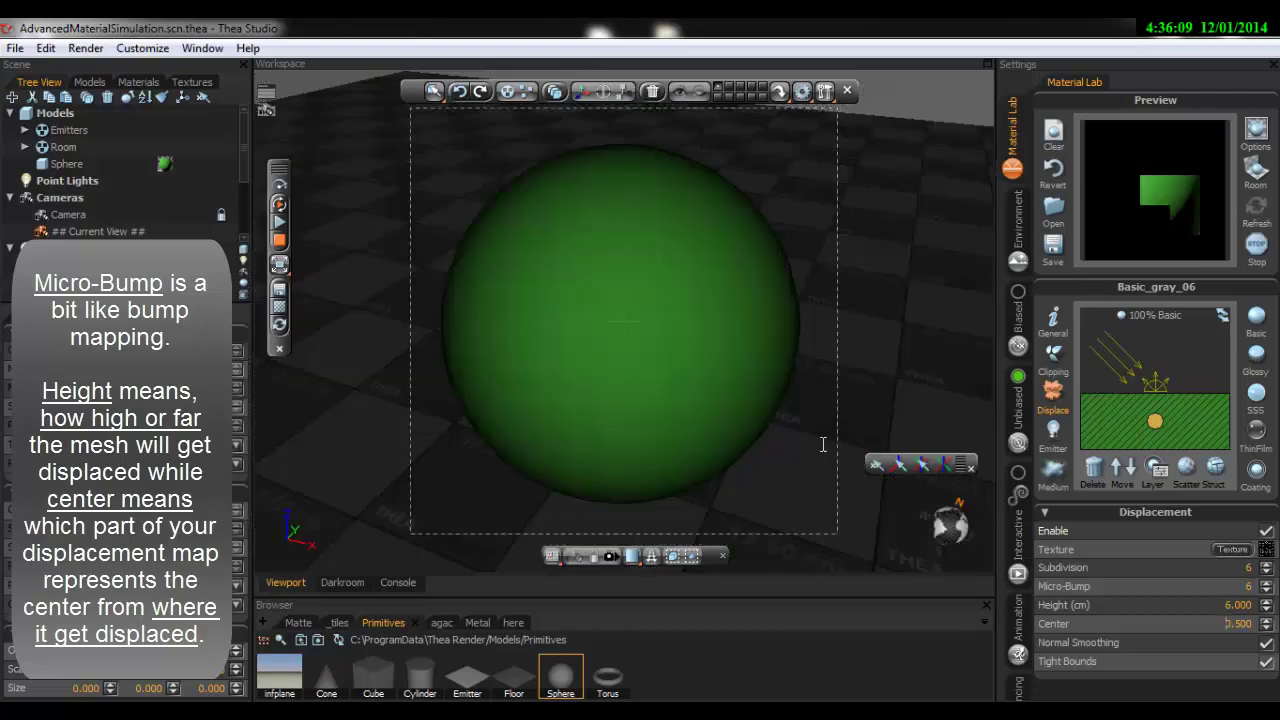
pyautogui.write('0.1')
pyautogui.press('Return')
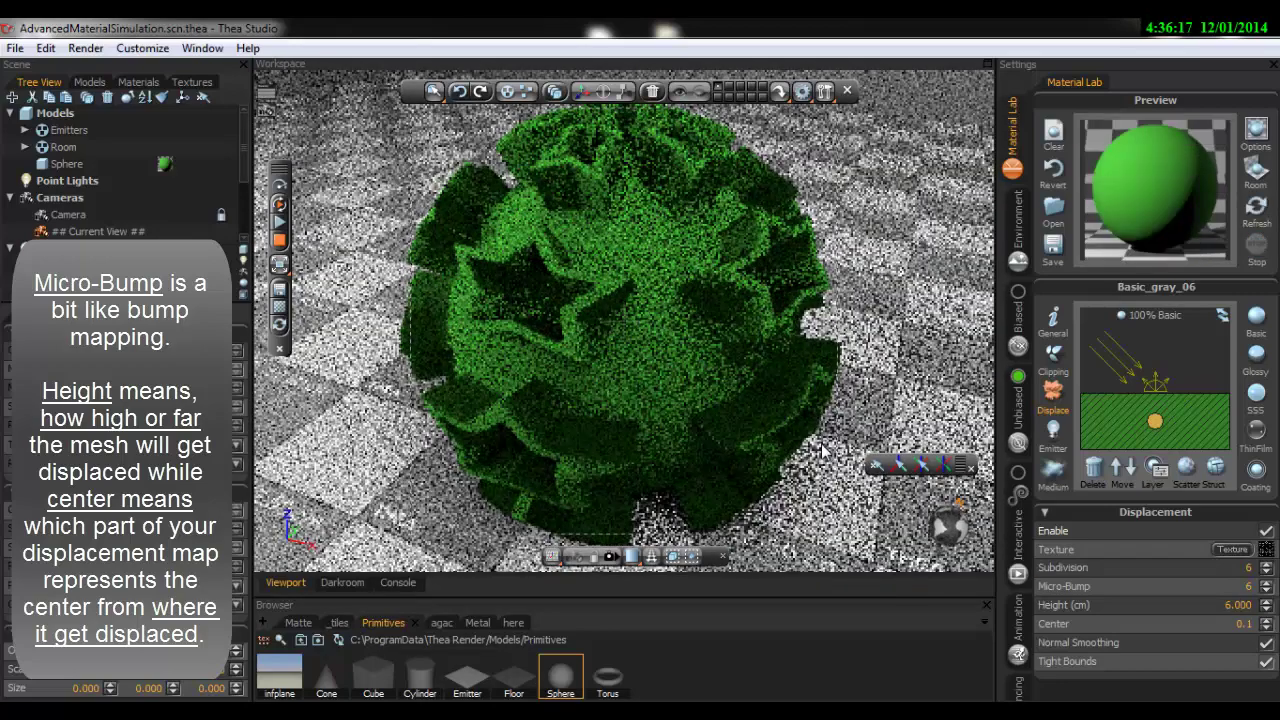
pyautogui.doubleClick(1244, 623)
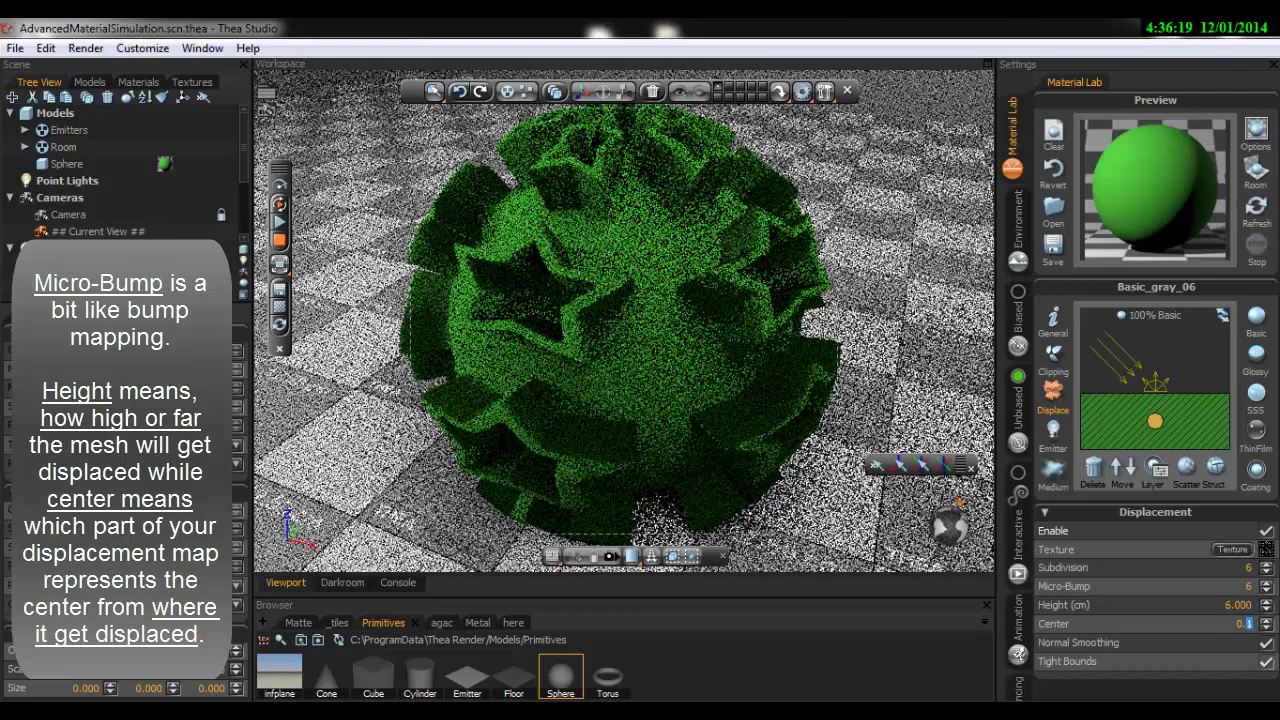
pyautogui.write('0.9')
pyautogui.press('Return')
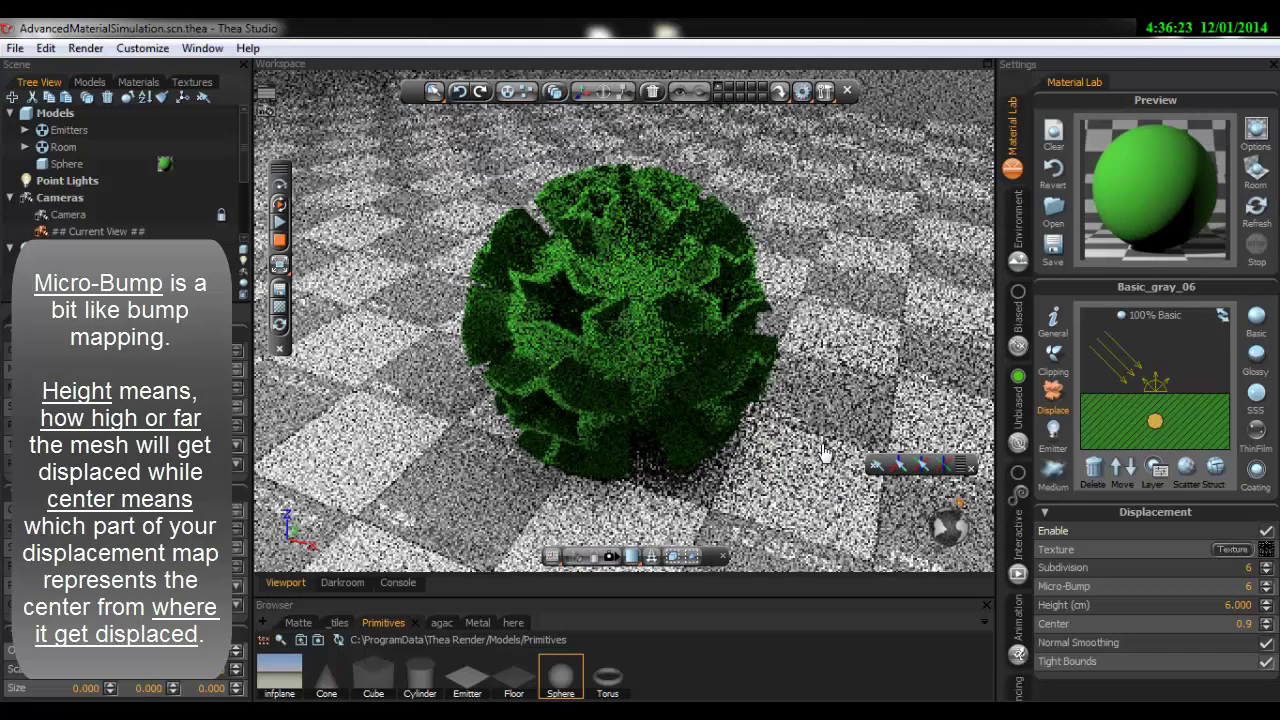
pyautogui.write('0.5')
pyautogui.press('Return')
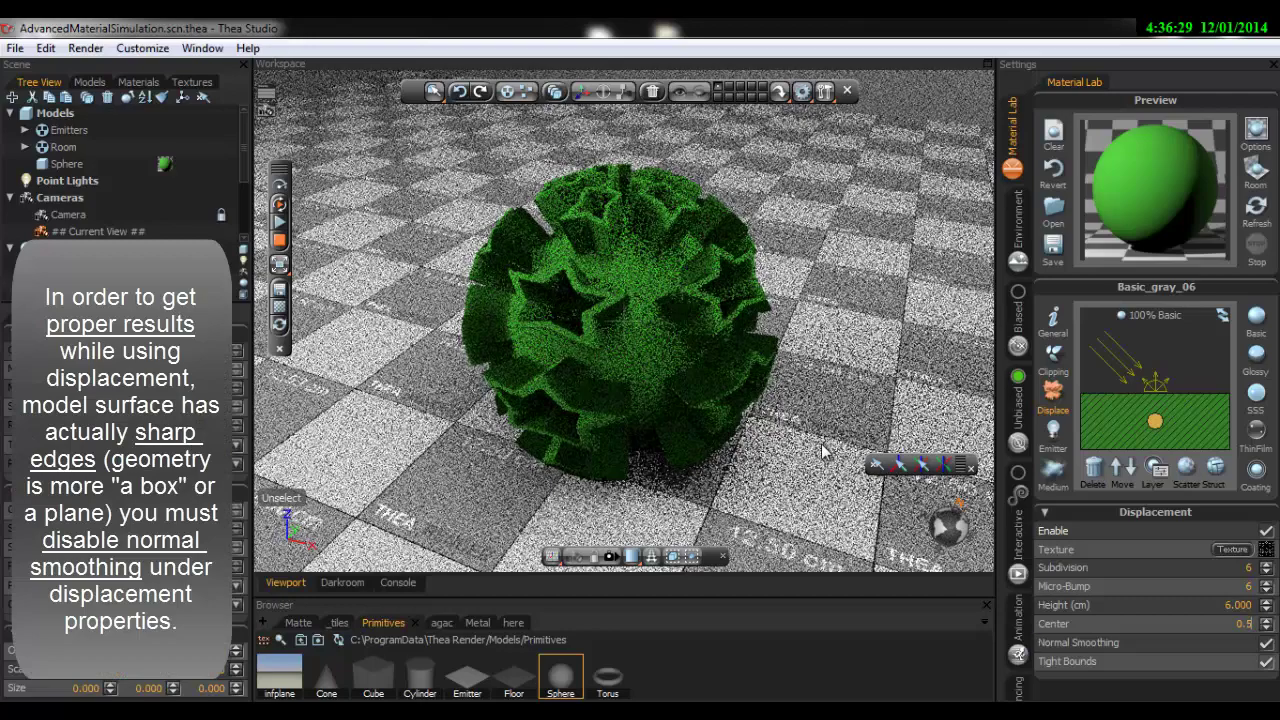
pyautogui.press('Tab')
pyautogui.press('space')
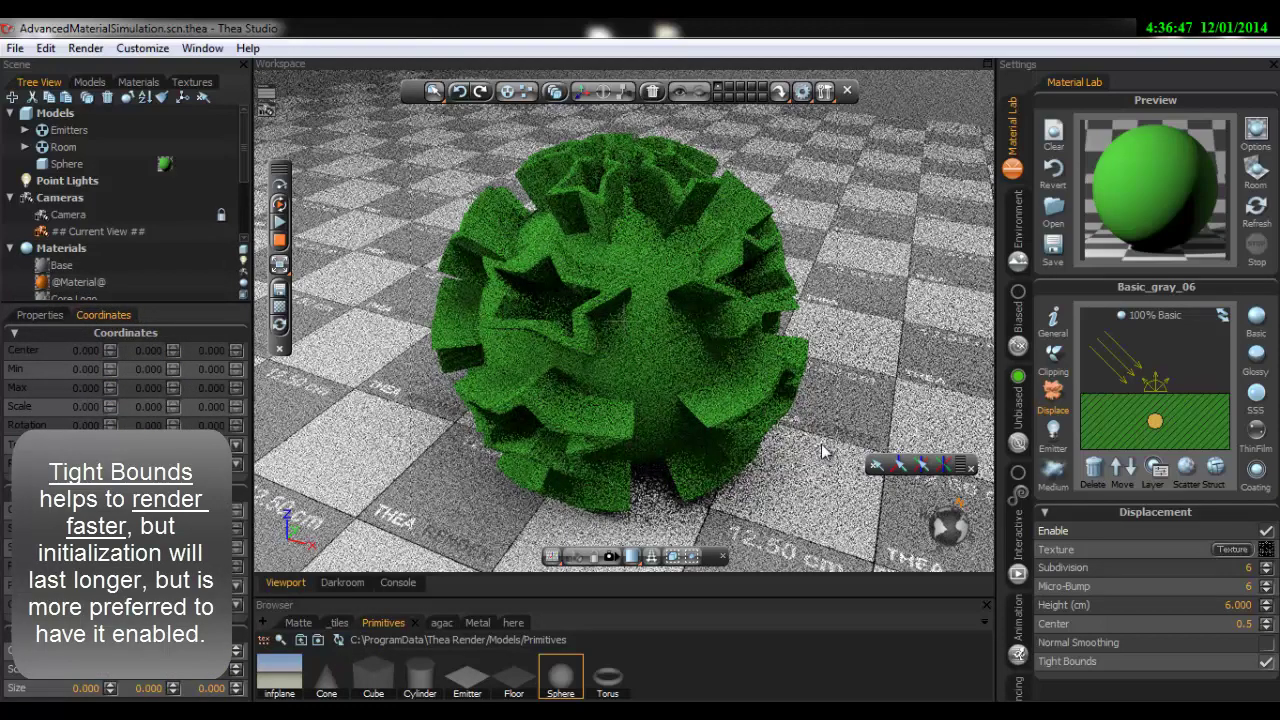
# Turn Normal Smoothing back on for the displacement
pyautogui.click(1266, 642)
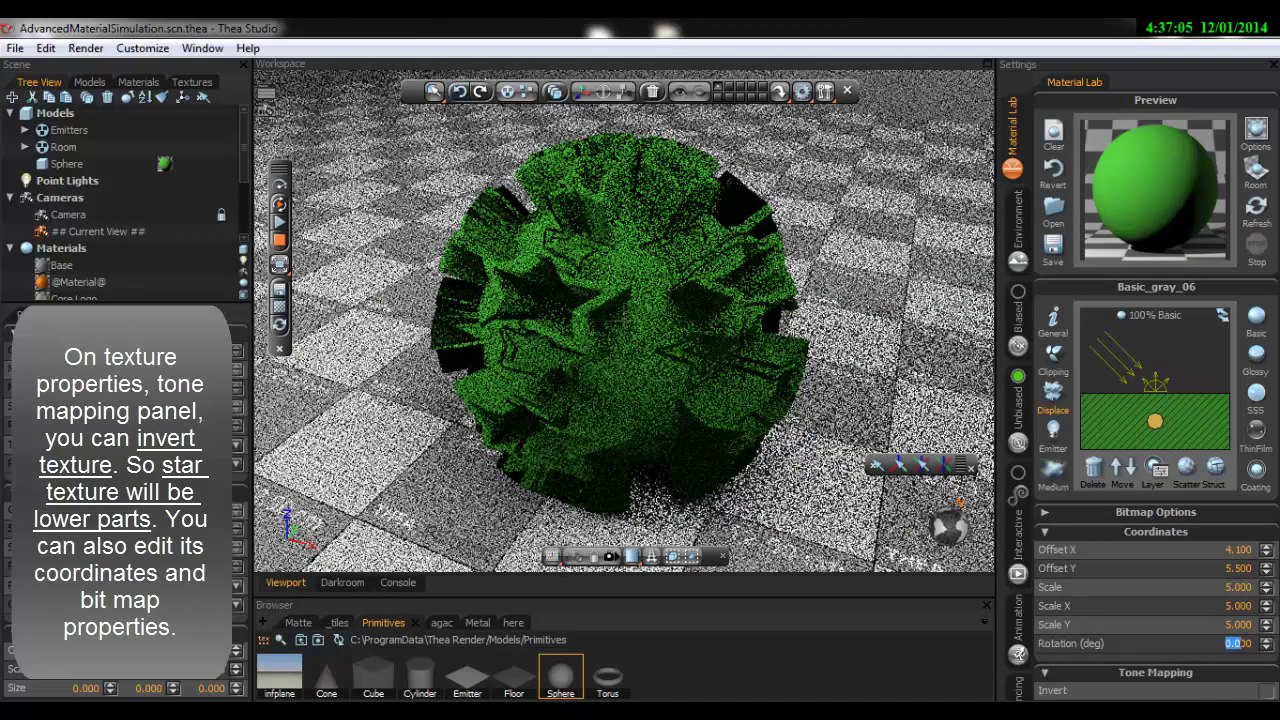
pyautogui.write('70.000')
# Rotate the star texture to 70 degrees and reveal its Tone Mapping settings
pyautogui.press('Return')
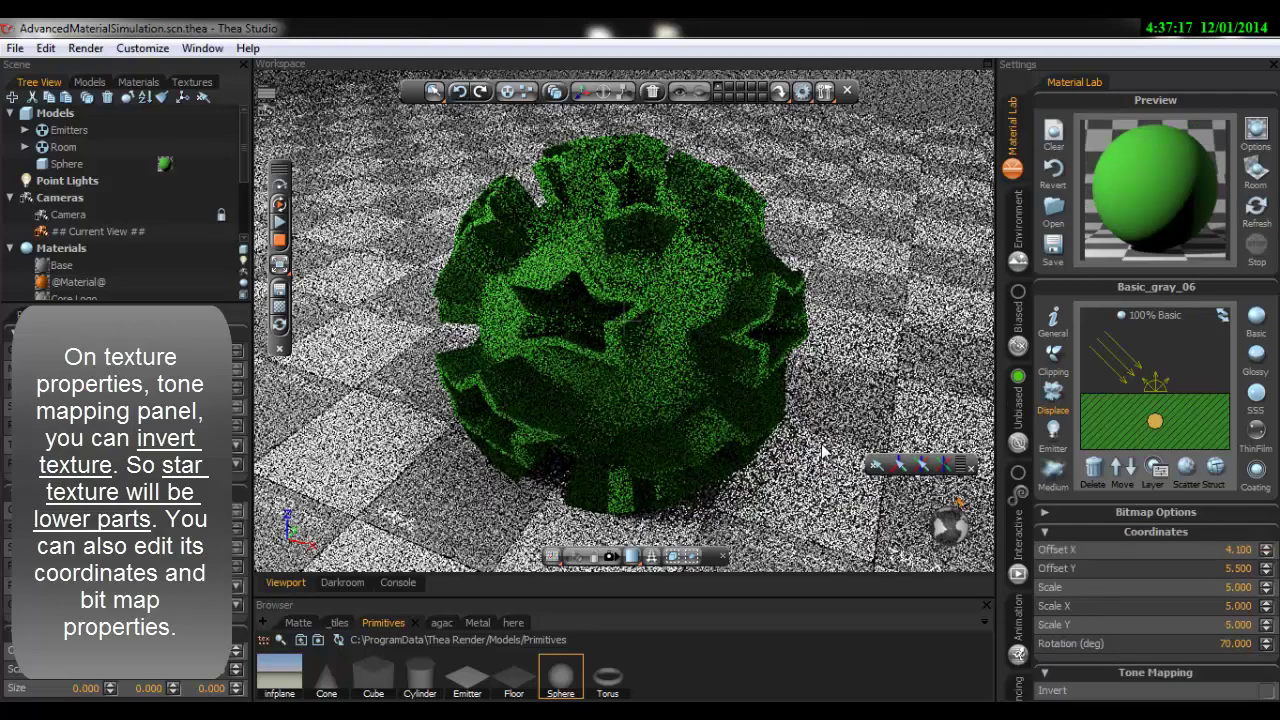
pyautogui.click(1044, 531)
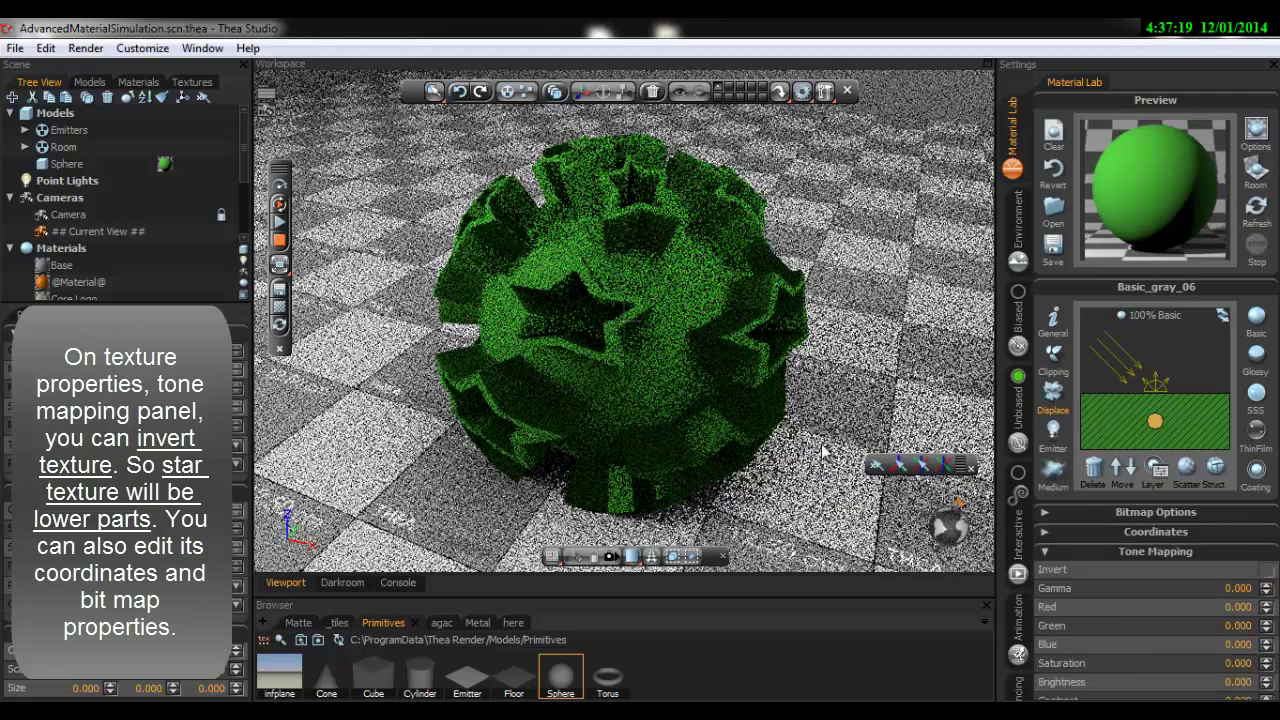
# Enable Invert in the star texture's Tone Mapping to sink the stars into the sphere
pyautogui.click(1266, 569)
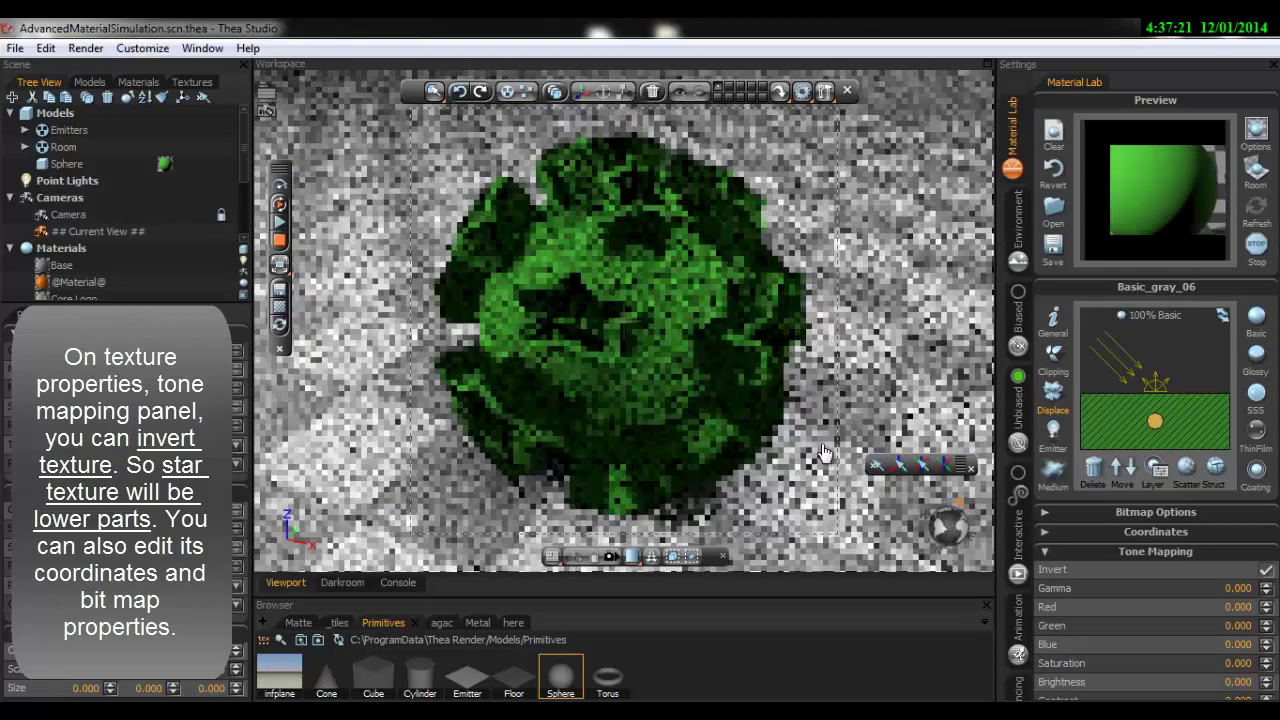